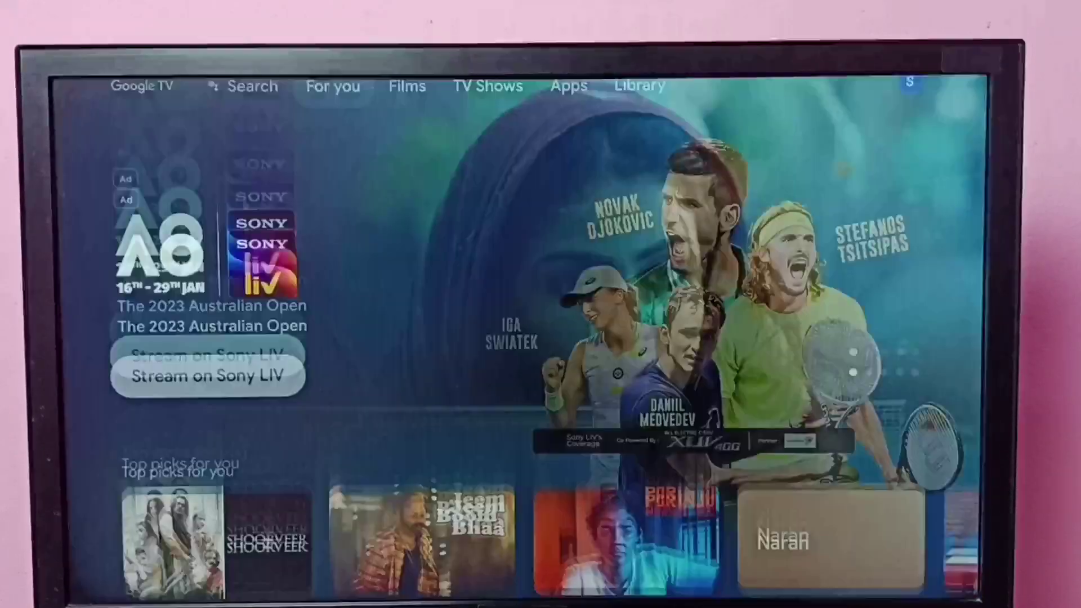
- From the account panel on the home screen, open Settings, then System > About
key("Right")
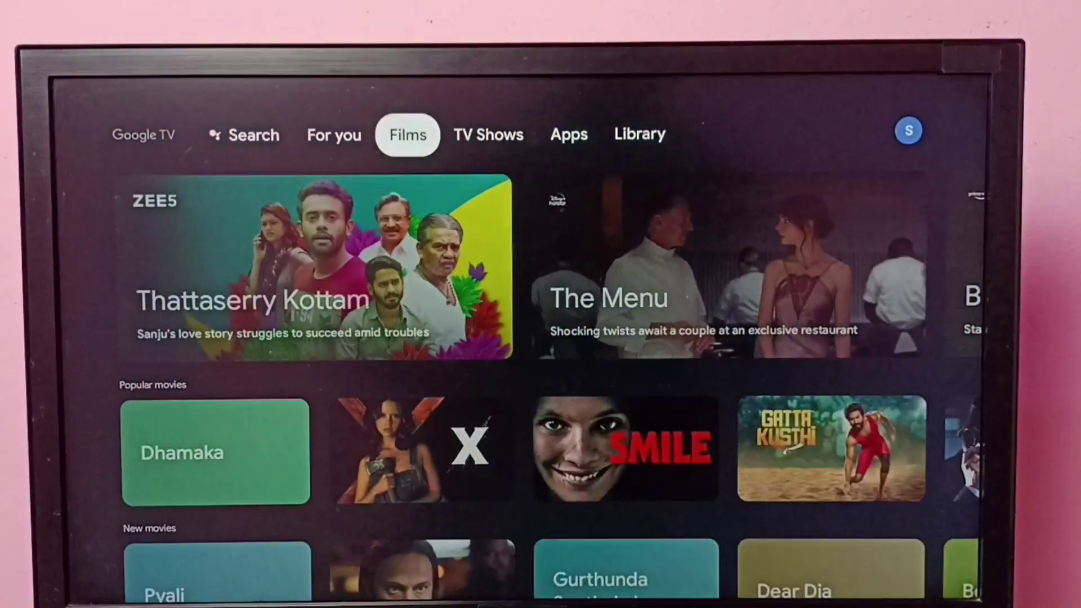
key("Right")
key("Right")
key("Right")
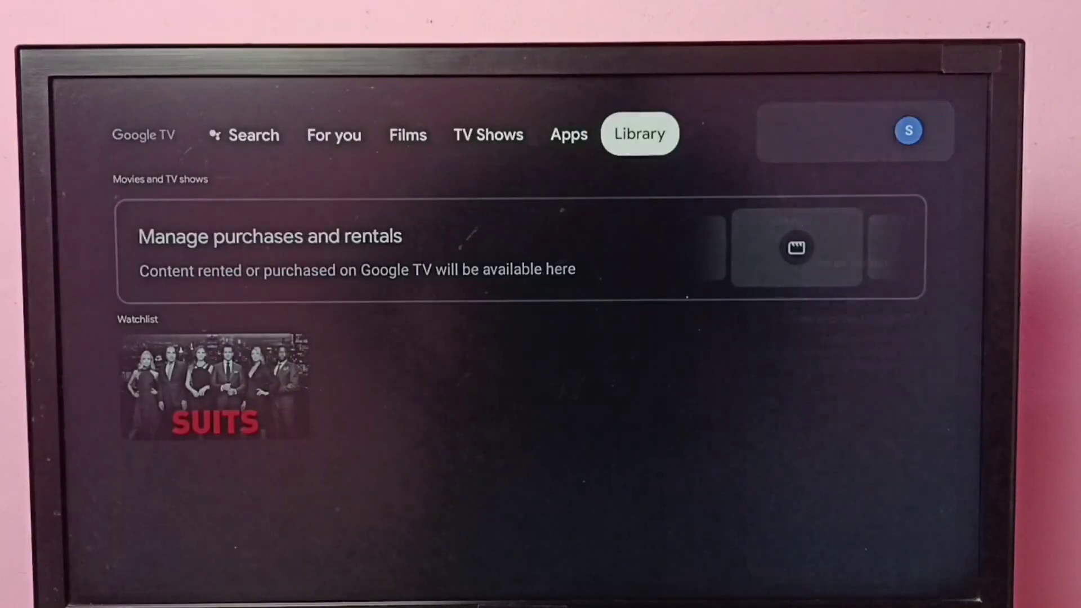
key("Return")
key("Down")
key("Return")
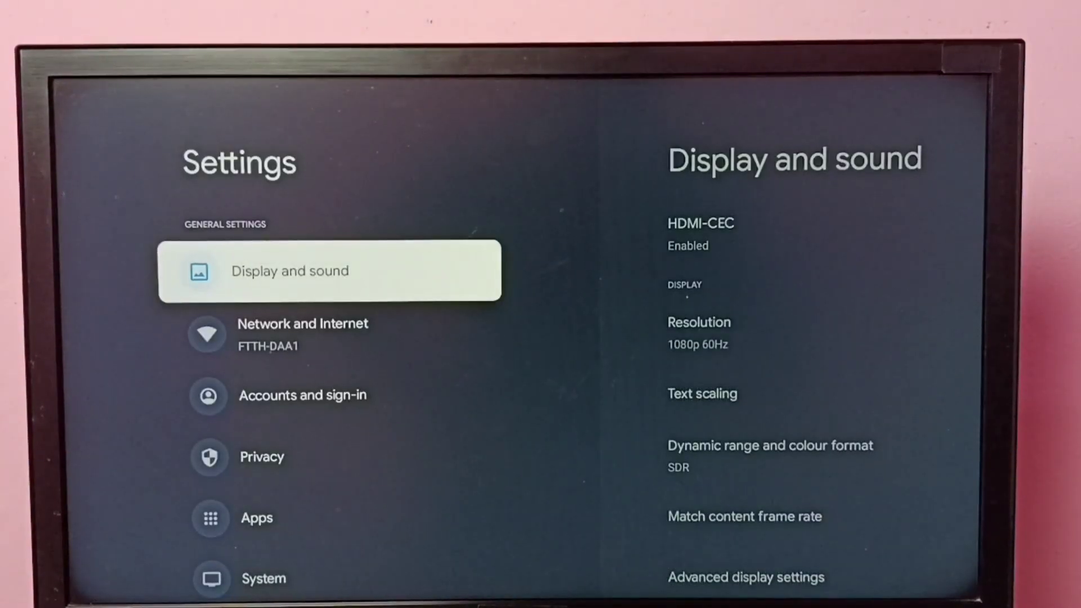
key("Down")
key("Down")
key("Down")
key("Down")
key("Down")
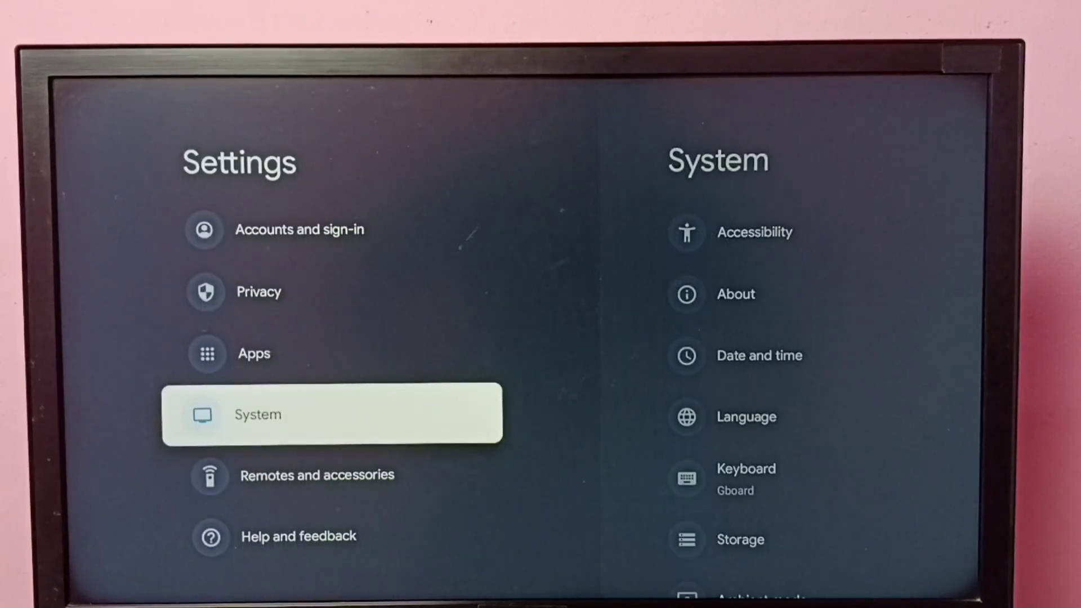
key("Return")
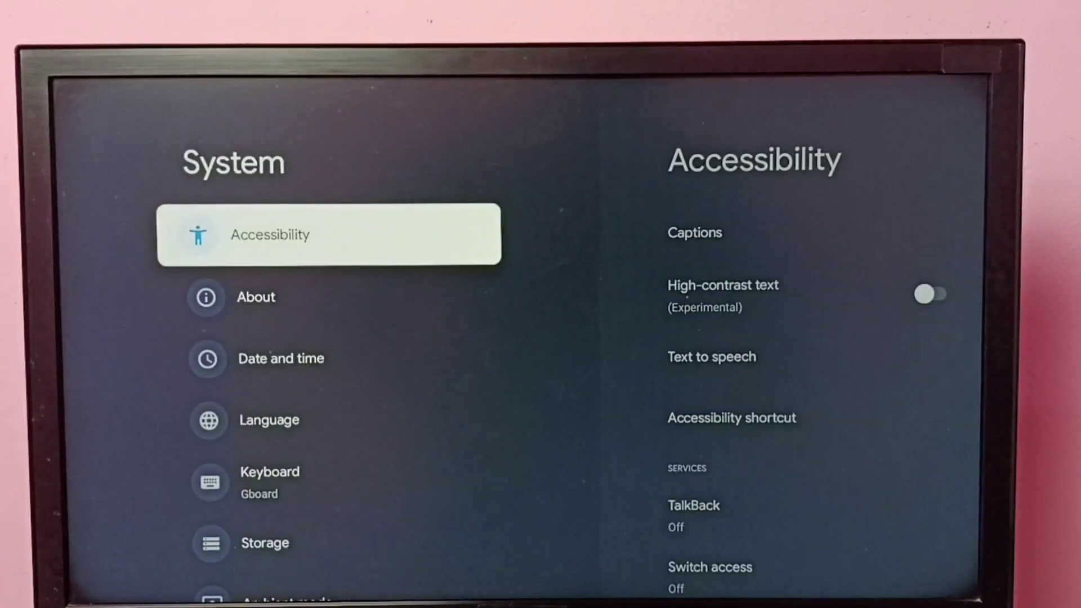
key("Down")
key("Return")
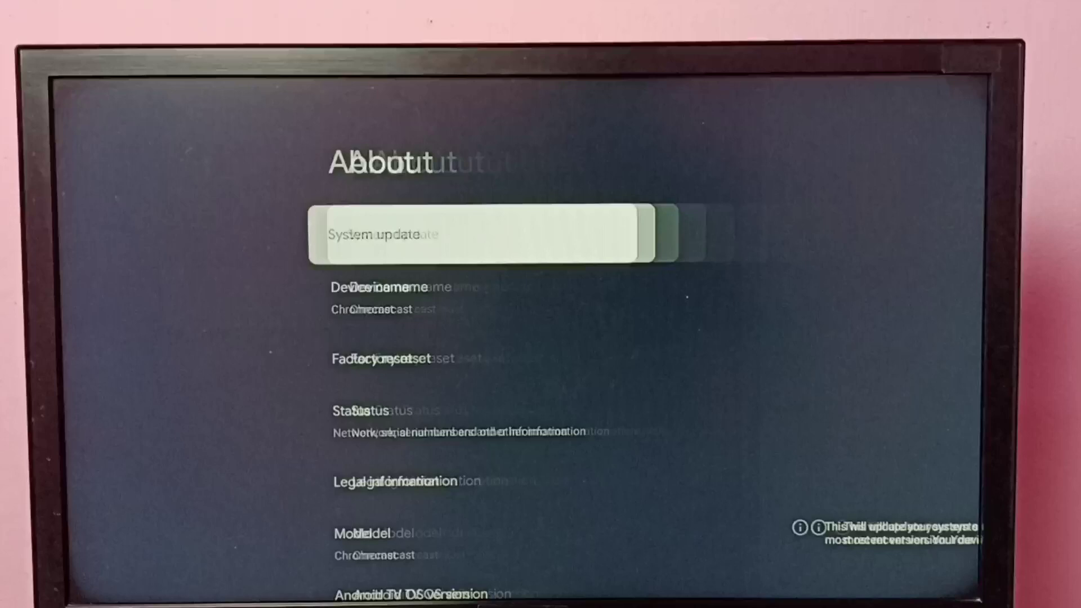
- Select the Android TV OS build entry repeatedly to unlock developer mode
key("Down")
key("Down")
key("Down")
key("Down")
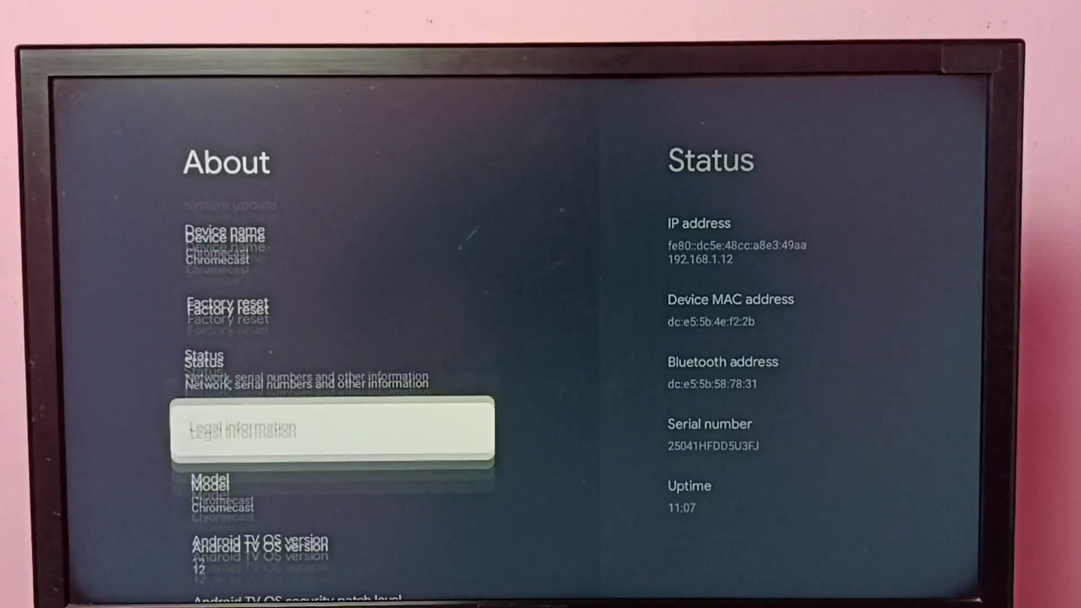
key("Down")
key("Down")
key("Down")
key("Down")
key("Down")
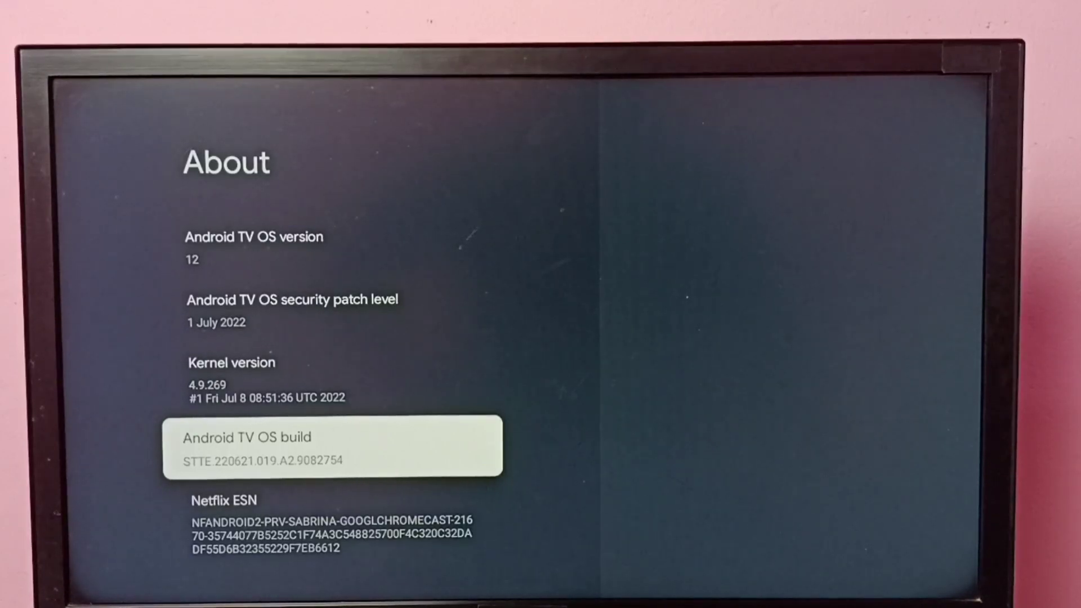
key("Return")
key("Return")
key("Return")
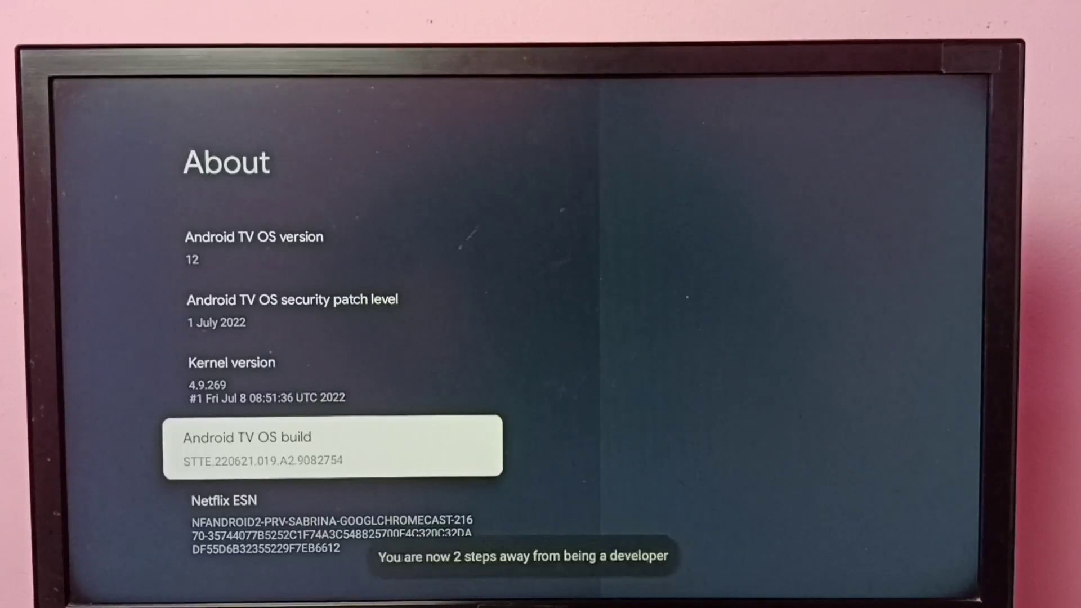
key("Return")
key("Return")
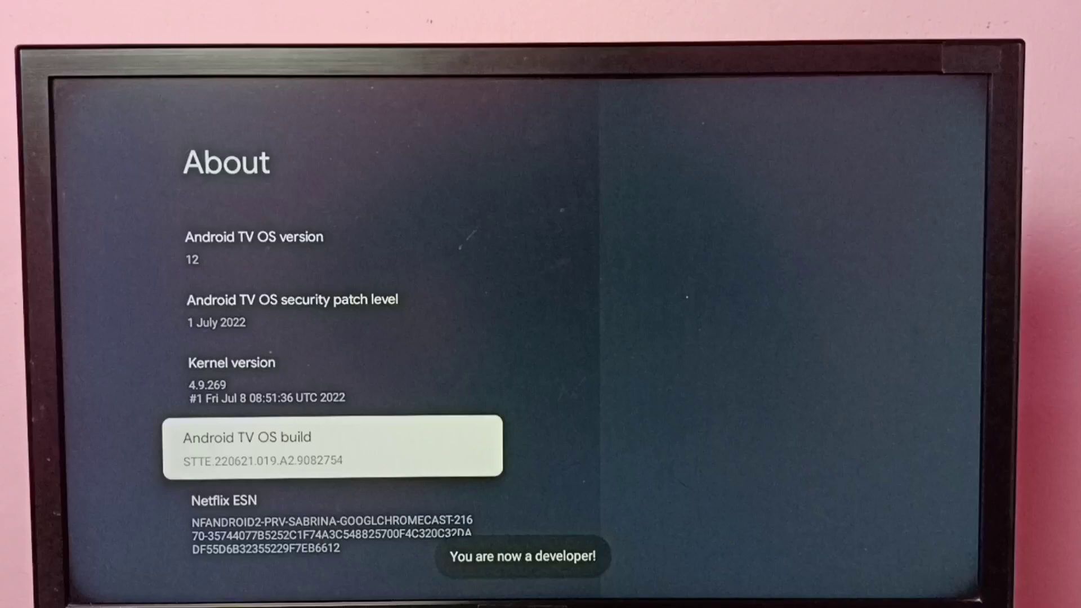
- Go back to the System list and open Developer options
key("Escape")
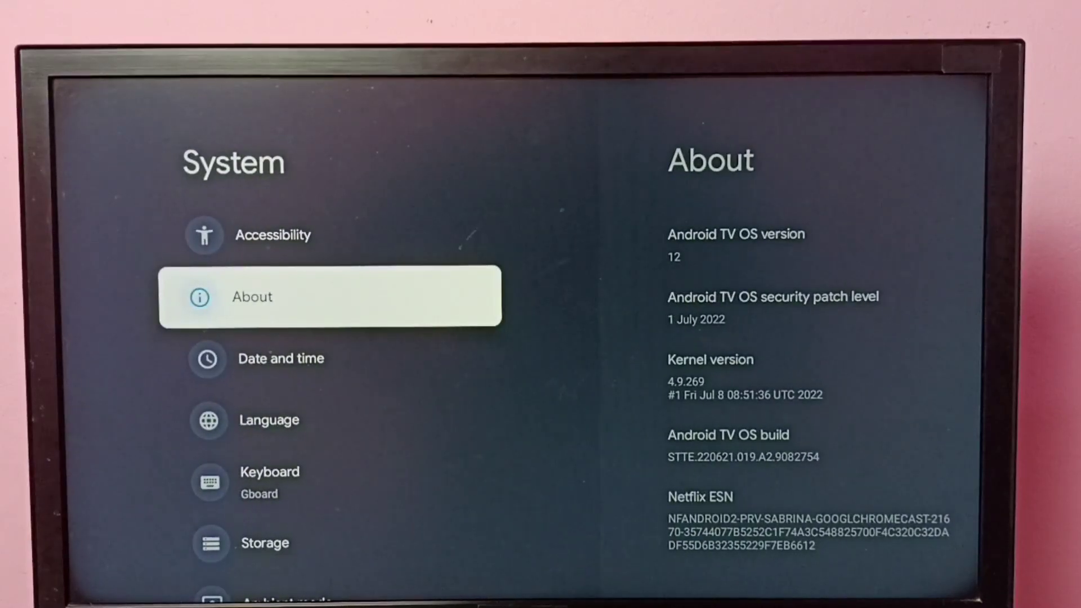
key("Down")
key("Down")
key("Down")
key("Down")
key("Down")
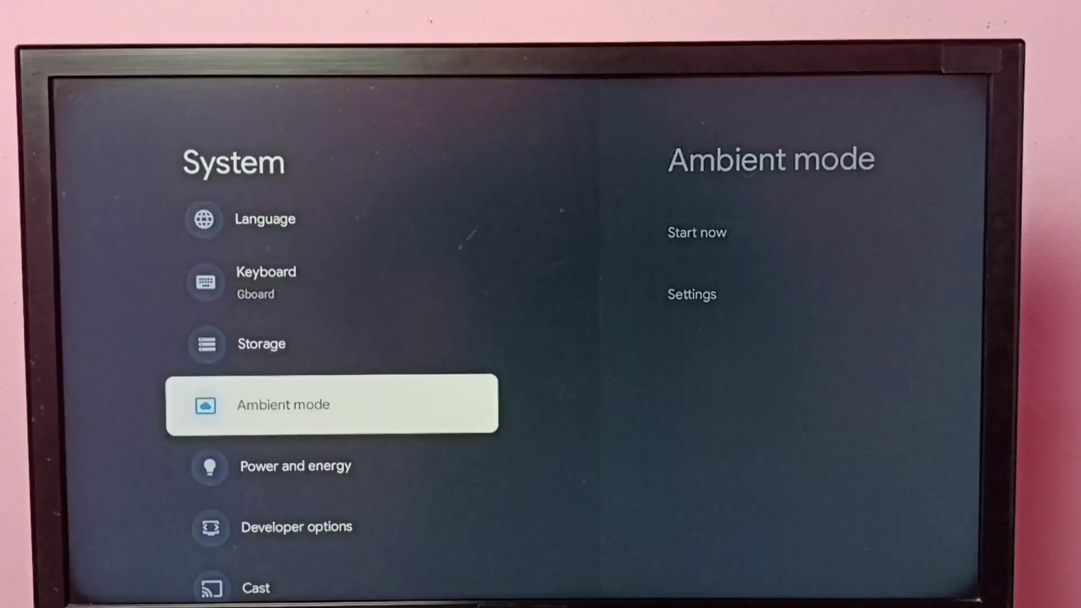
key("Down")
key("Down")
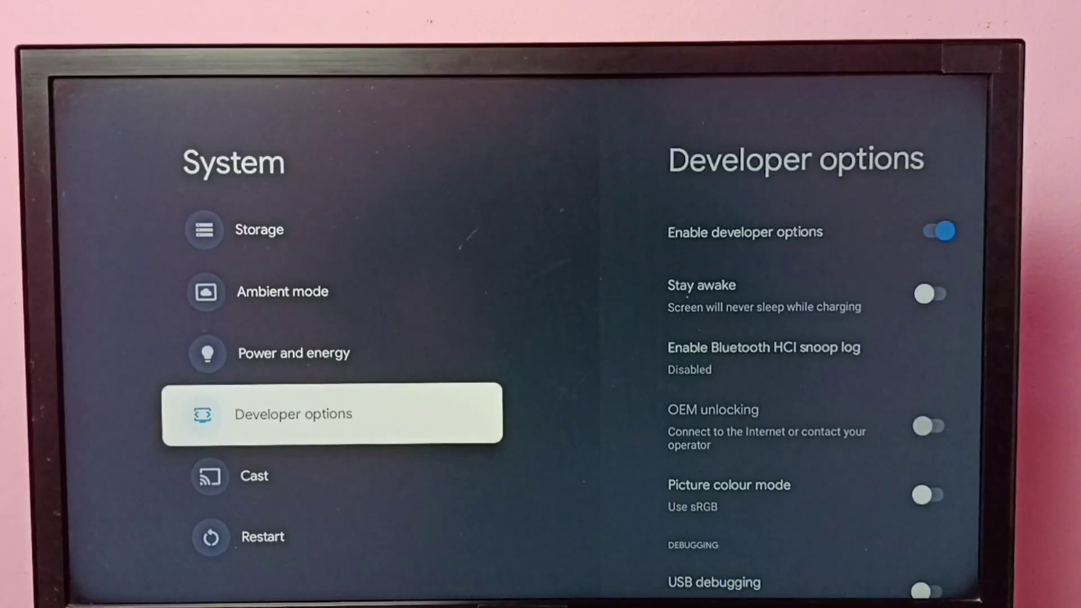
key("Return")
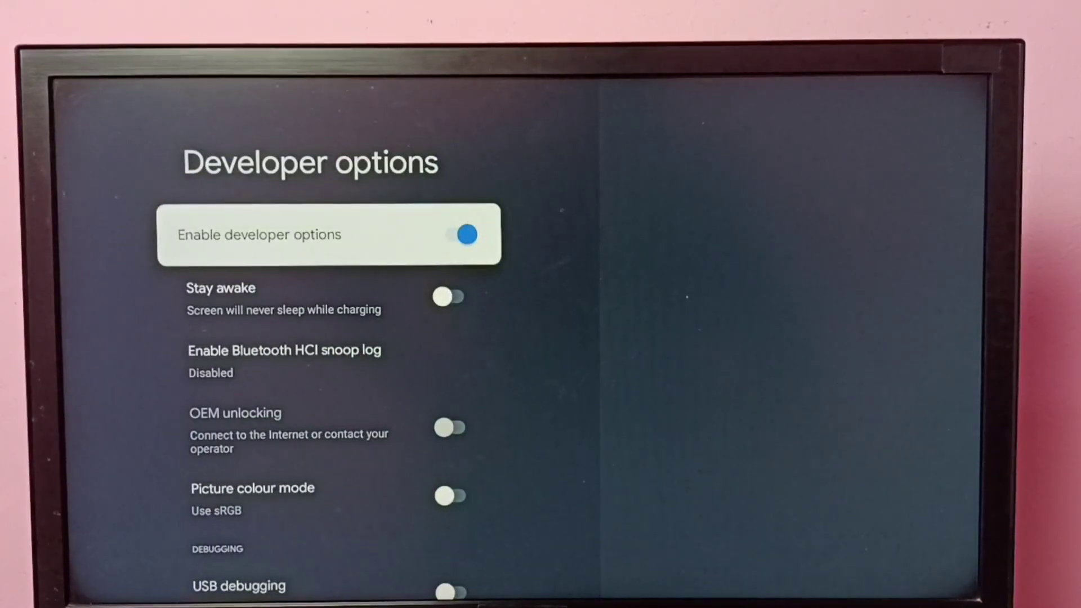
- Turn USB debugging on, allow it in the confirmation dialog, then switch it off
key("Down")
key("Down")
key("Down")
key("Down")
key("Down")
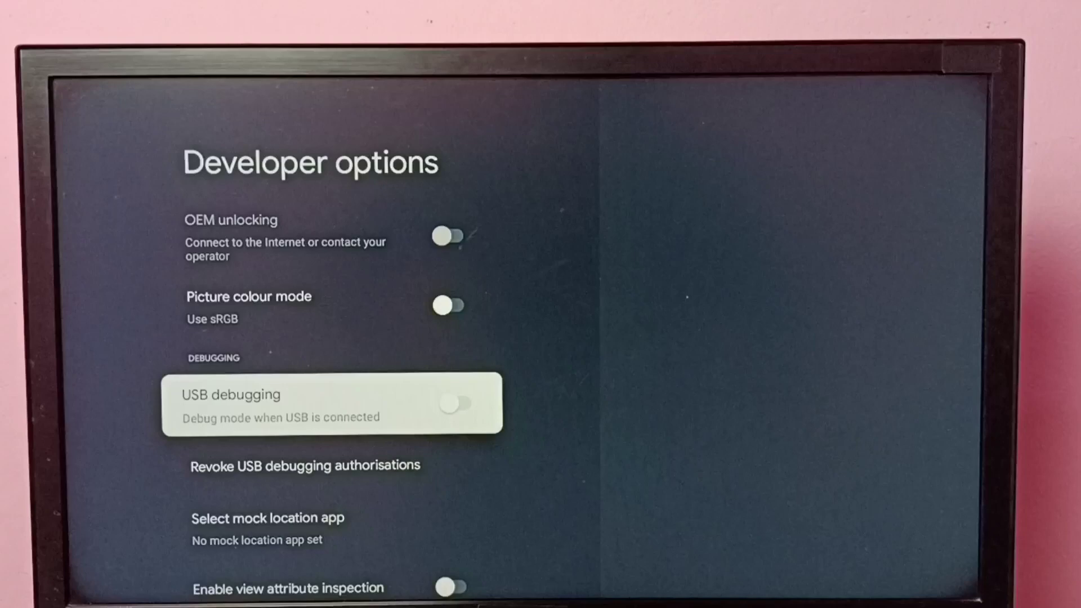
key("Return")
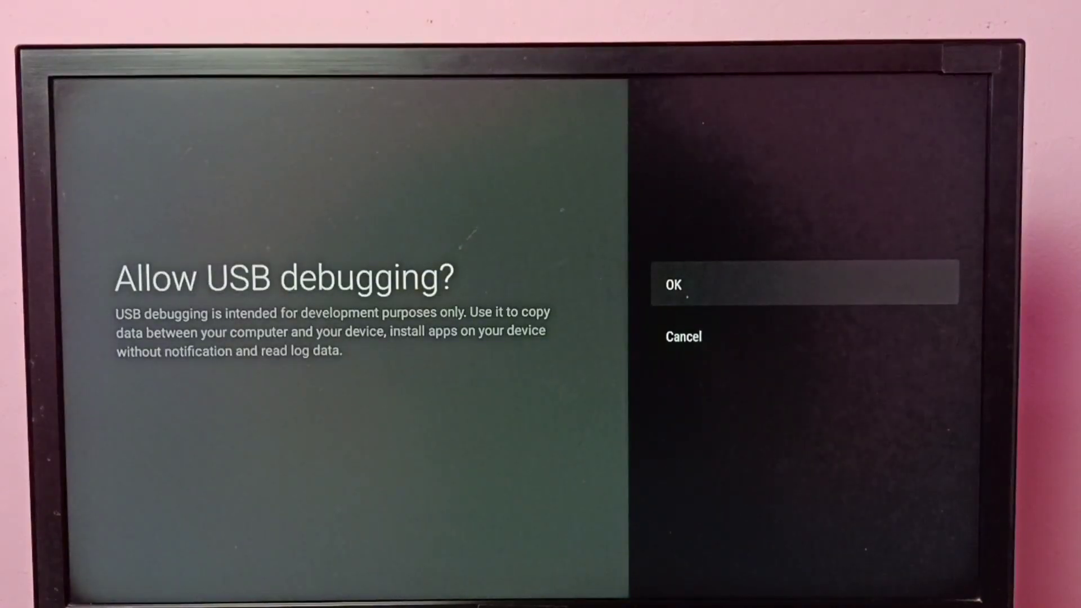
key("Return")
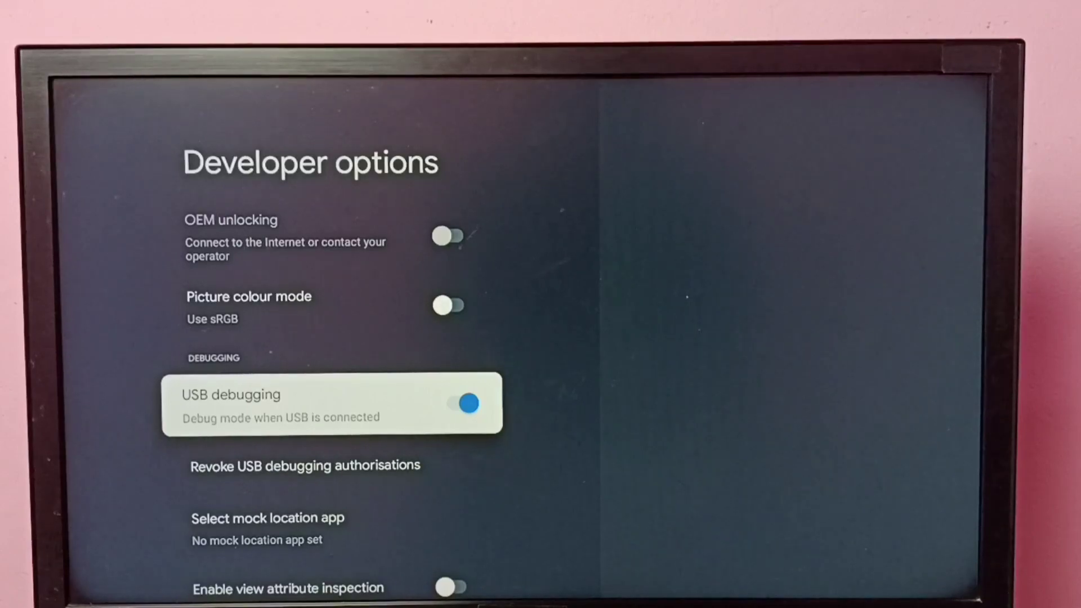
key("Return")
key("Up")
key("Up")
key("Up")
key("Up")
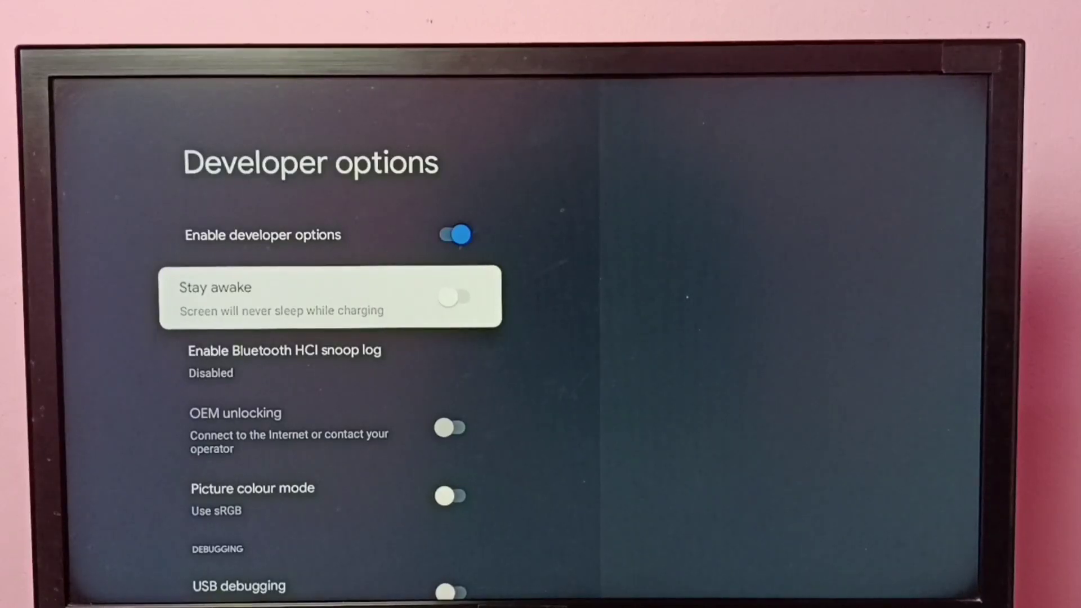
- Switch off Enable developer options and return to the System list
key("Up")
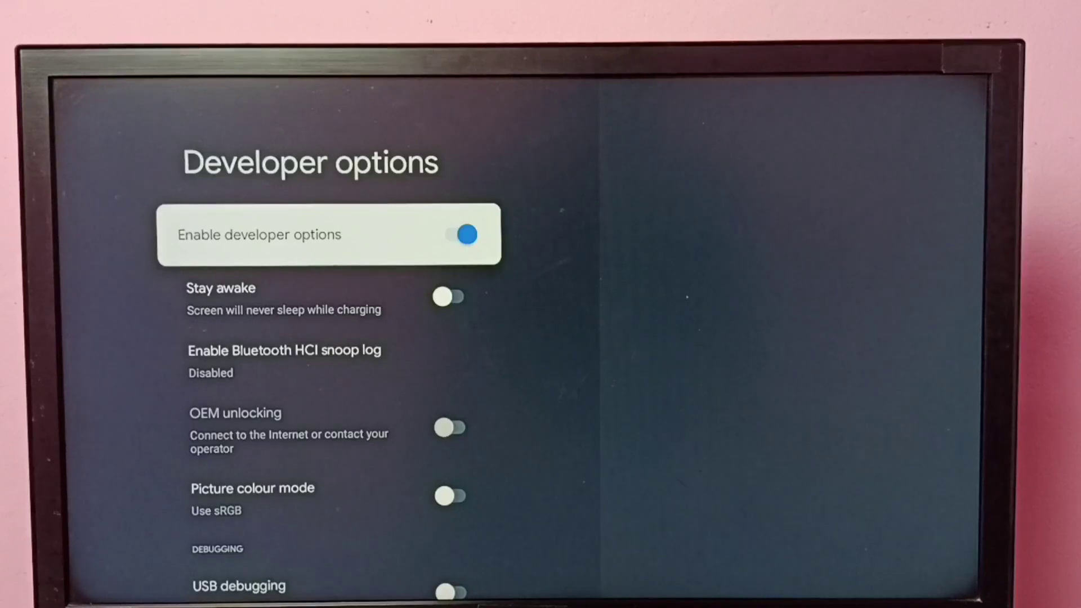
key("Return")
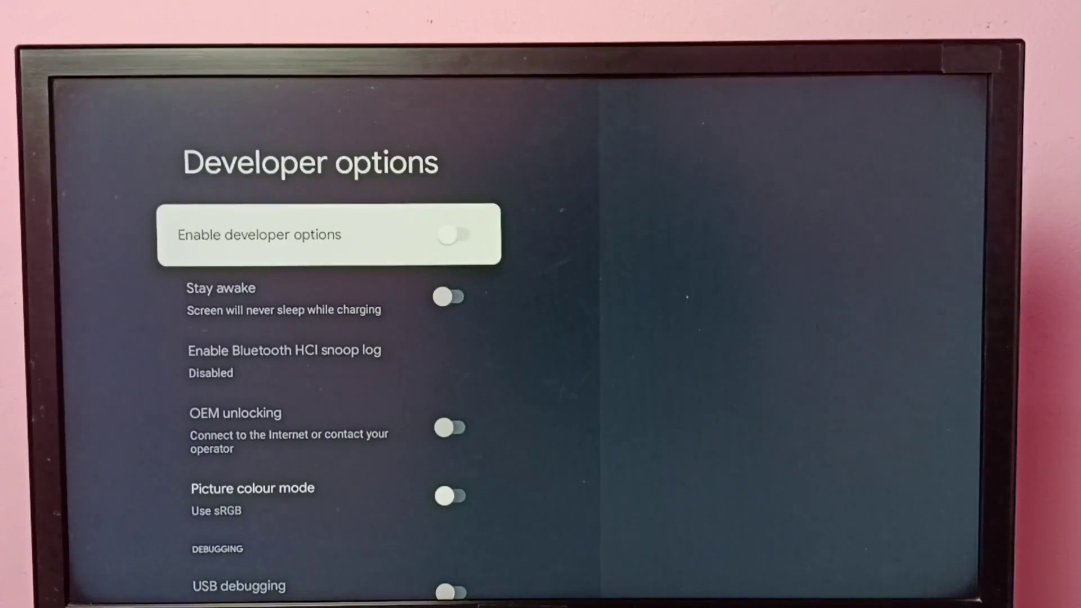
key("Escape")
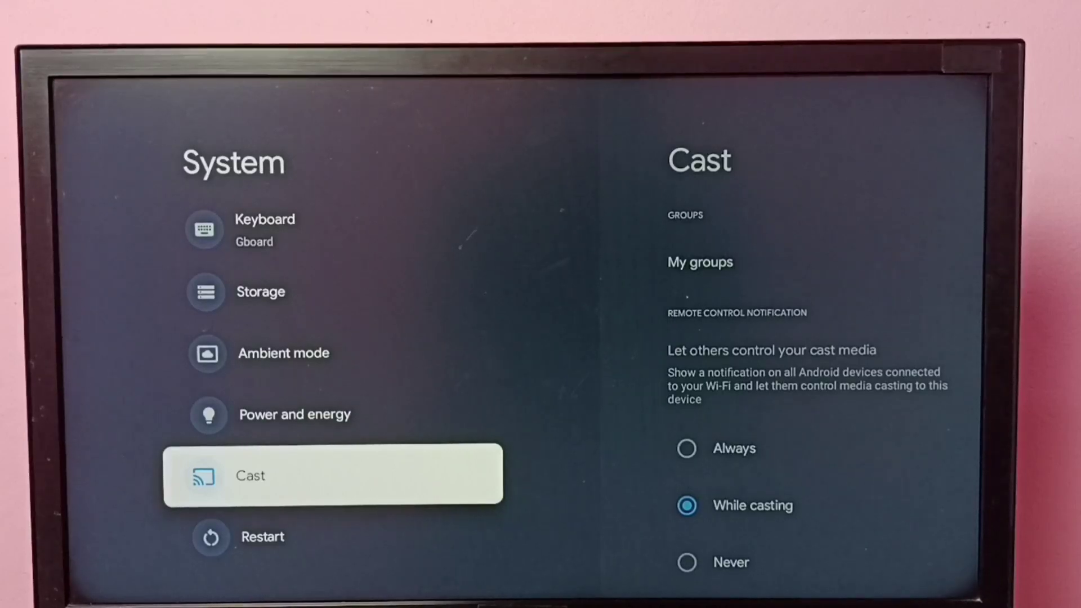
- Scroll up the System list and exit Settings to the Google TV home
key("Up")
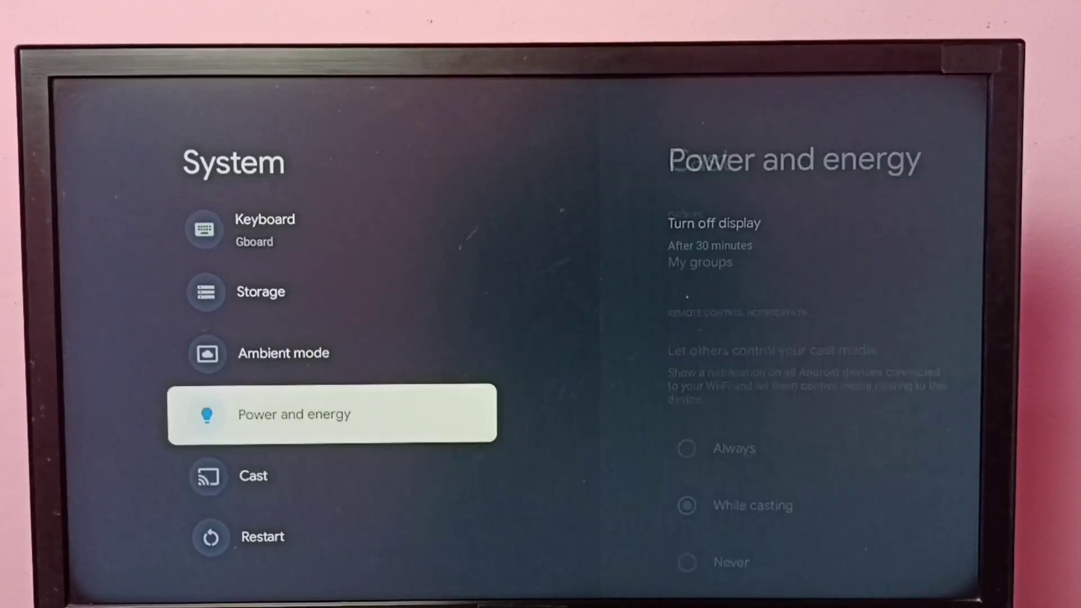
key("Up")
key("Up")
key("Up")
key("Up")
key("Up")
key("Up")
key("Up")
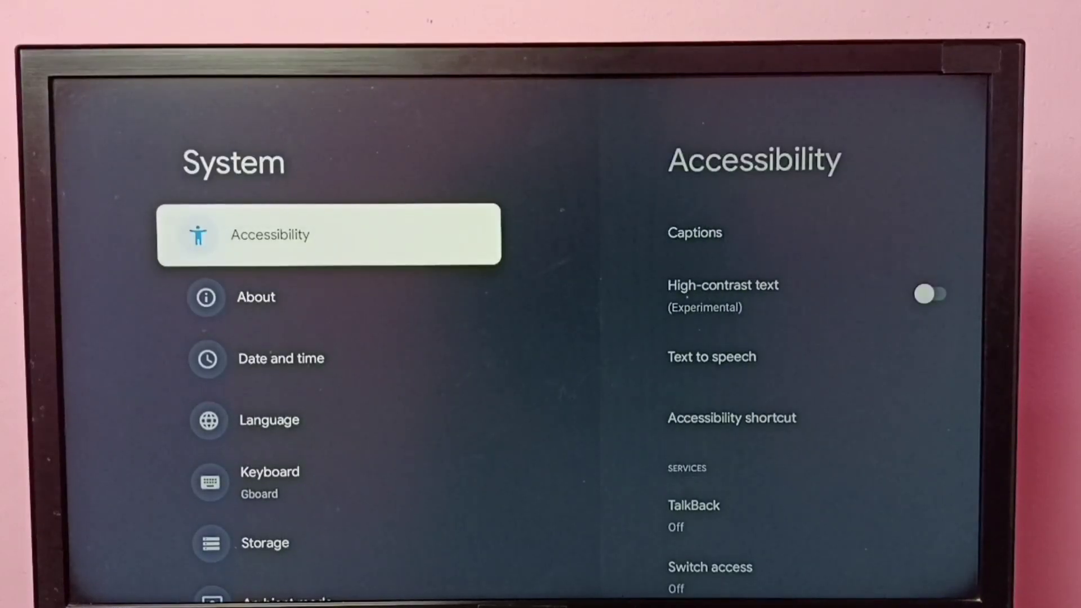
key("Home")
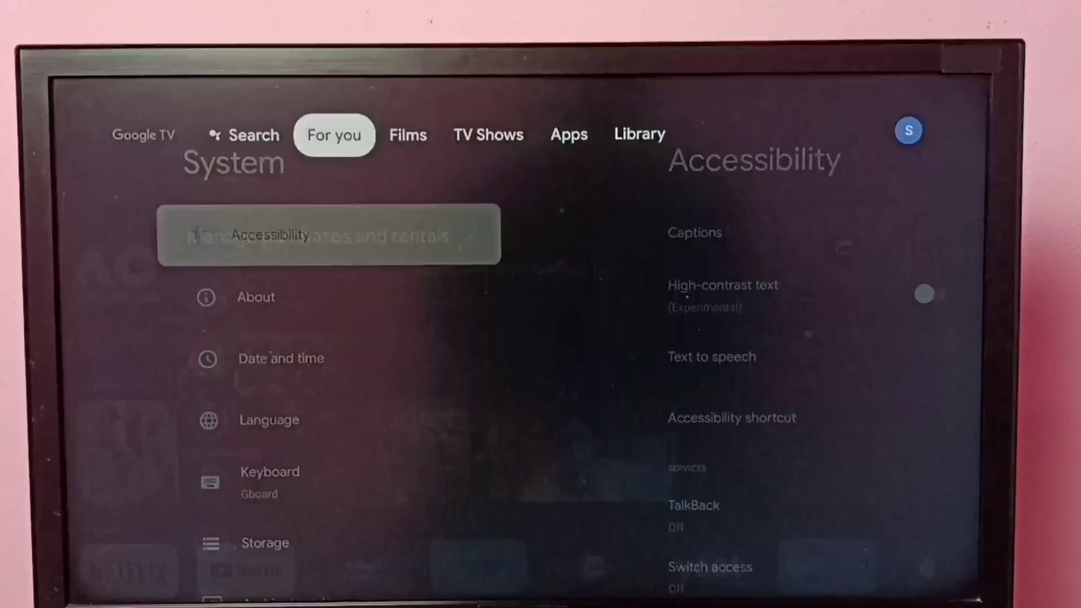